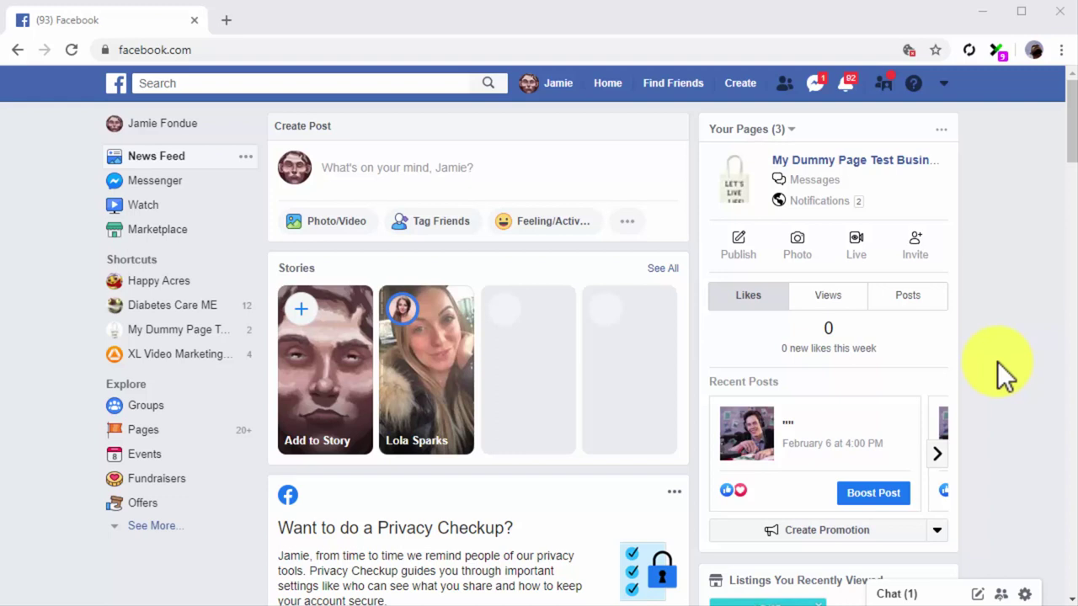
- Start a new Business or Brand page from the Create menu
click(752, 94)
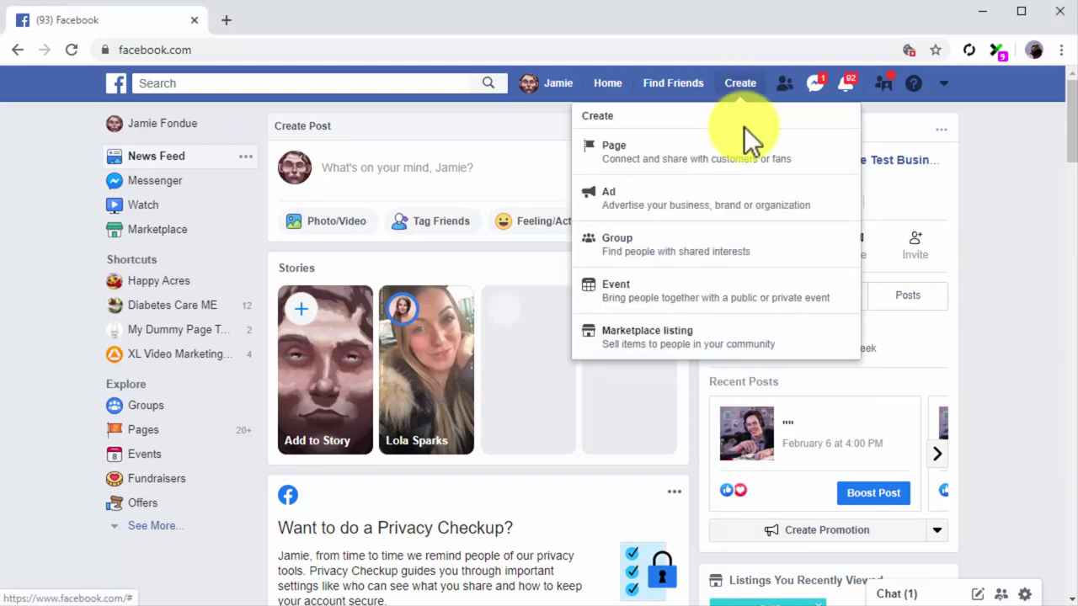
click(743, 156)
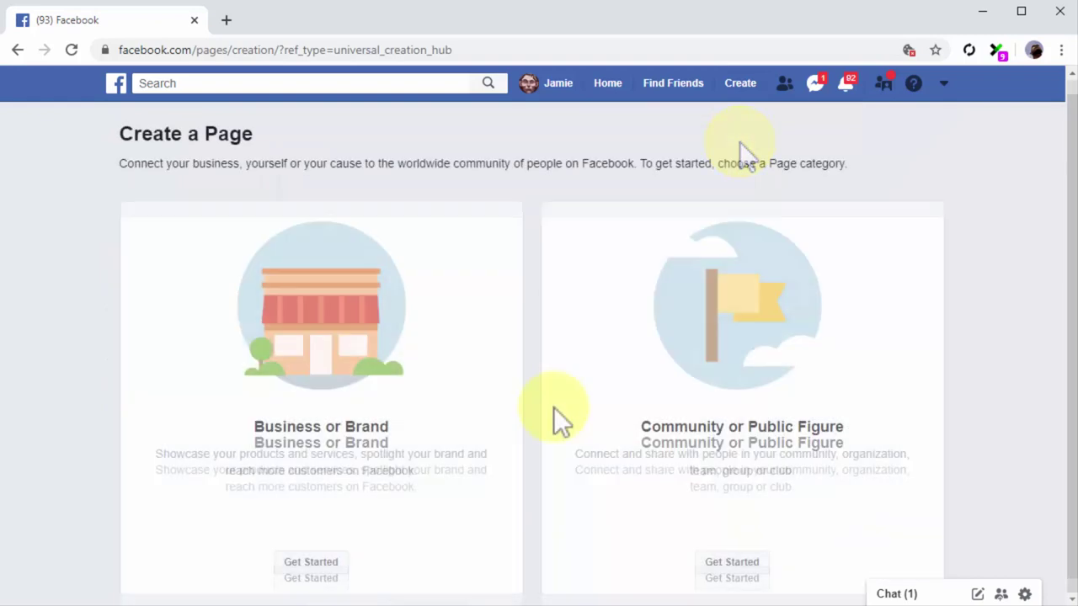
click(337, 563)
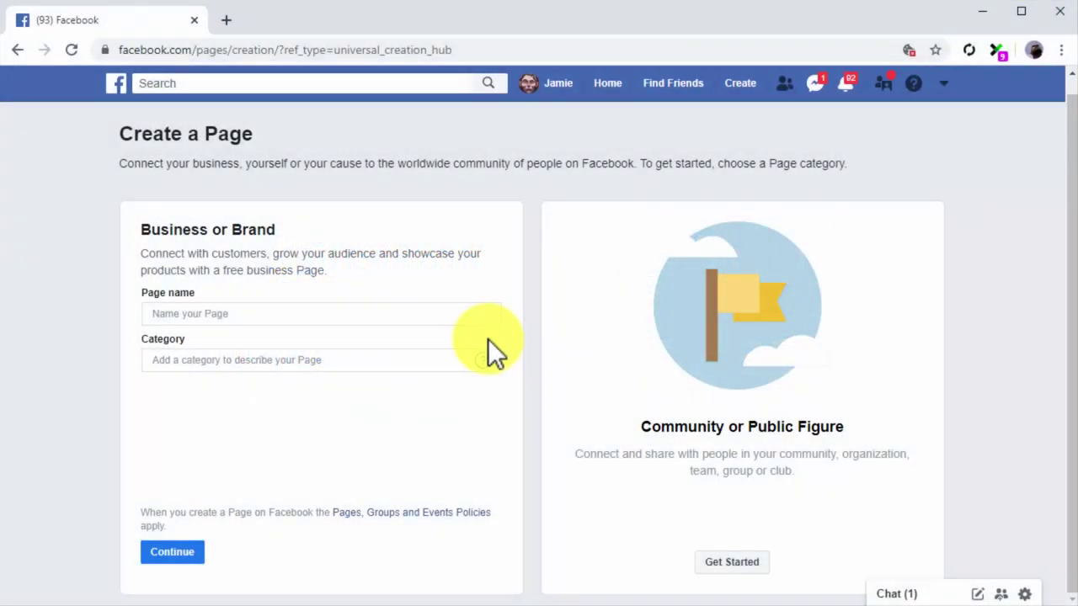
- Name the page 'Diabetes Care Made Easy 2.0' with category Health & Wellness Website
click(362, 314)
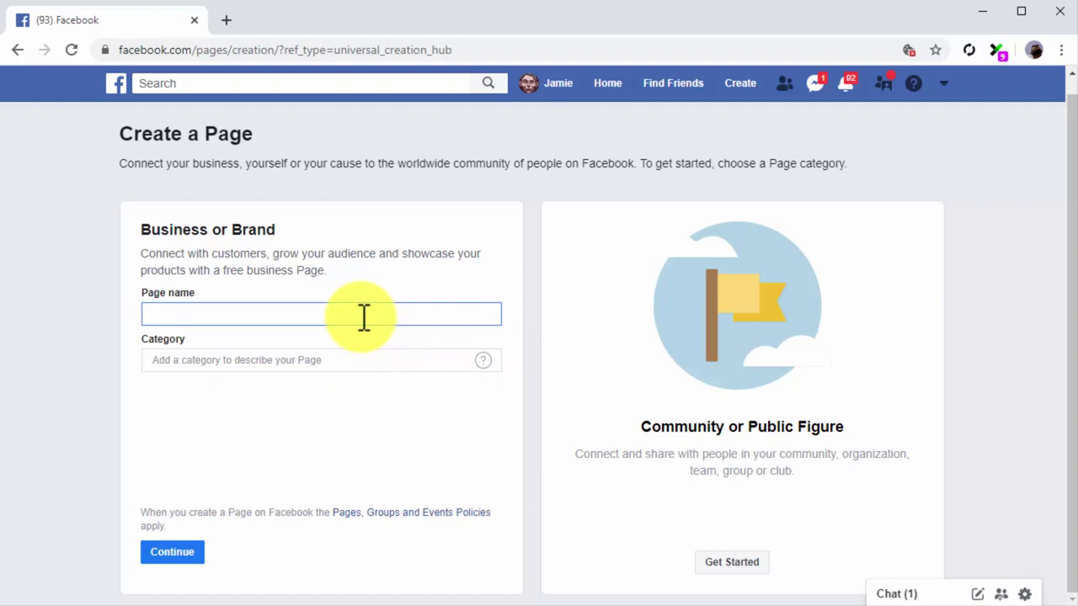
text(Diabetes Care Made Easy 2.0)
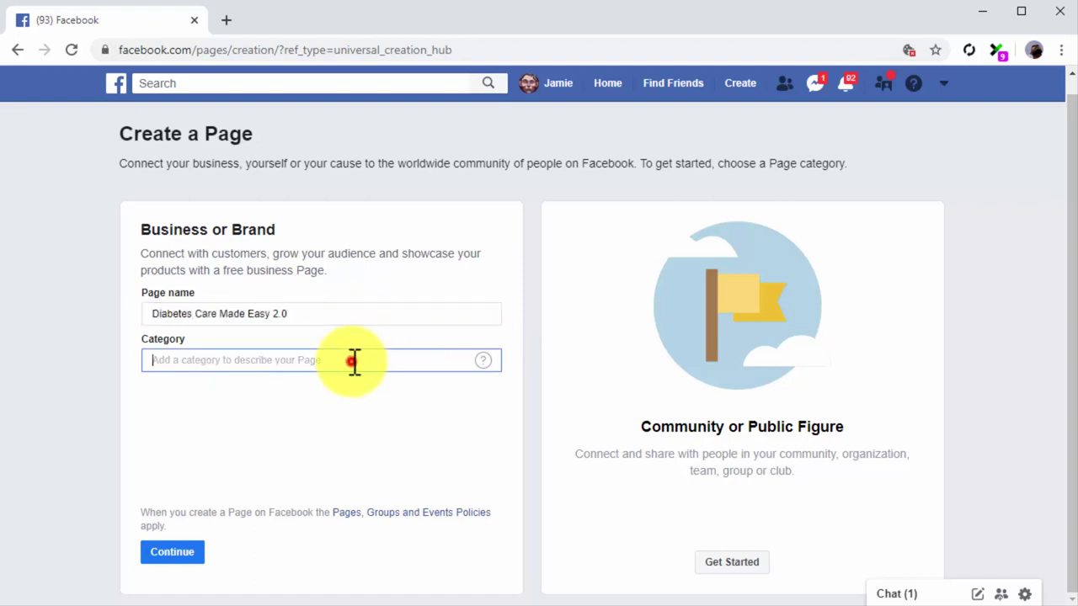
click(354, 361)
text(hea)
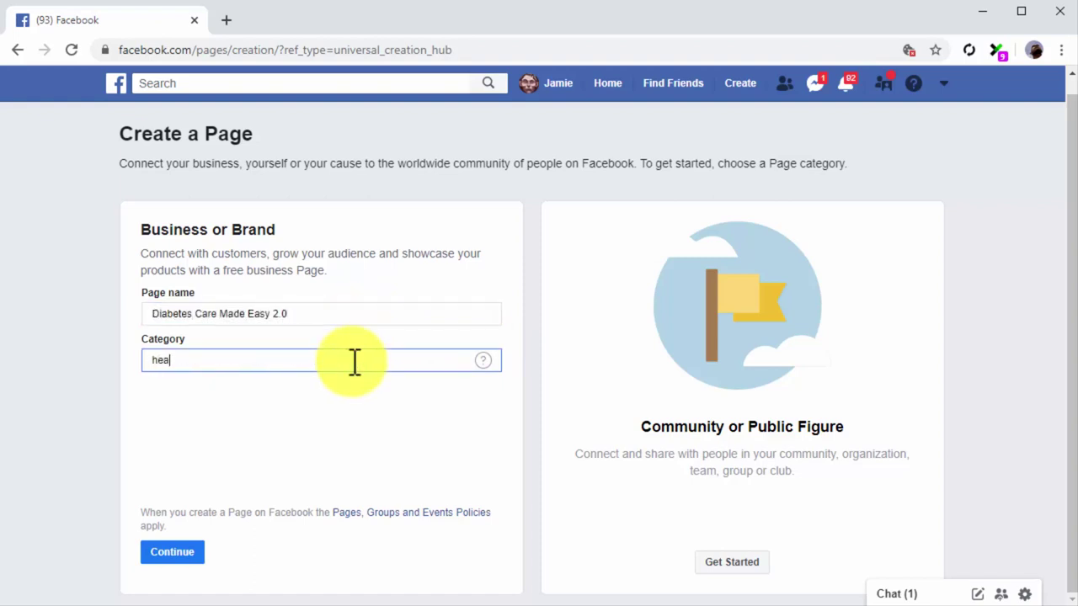
text(lth)
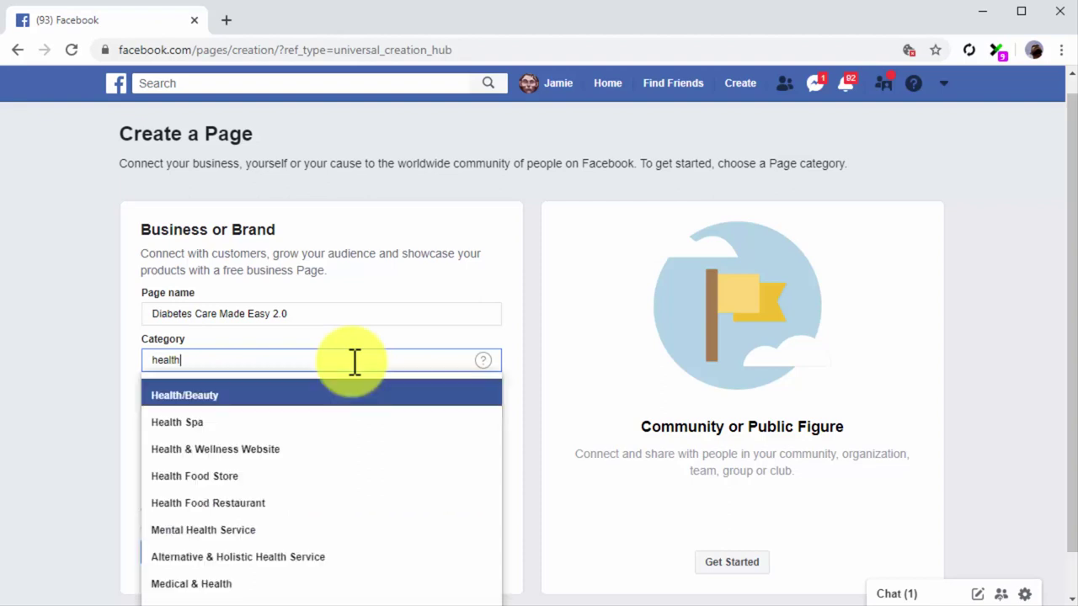
click(328, 451)
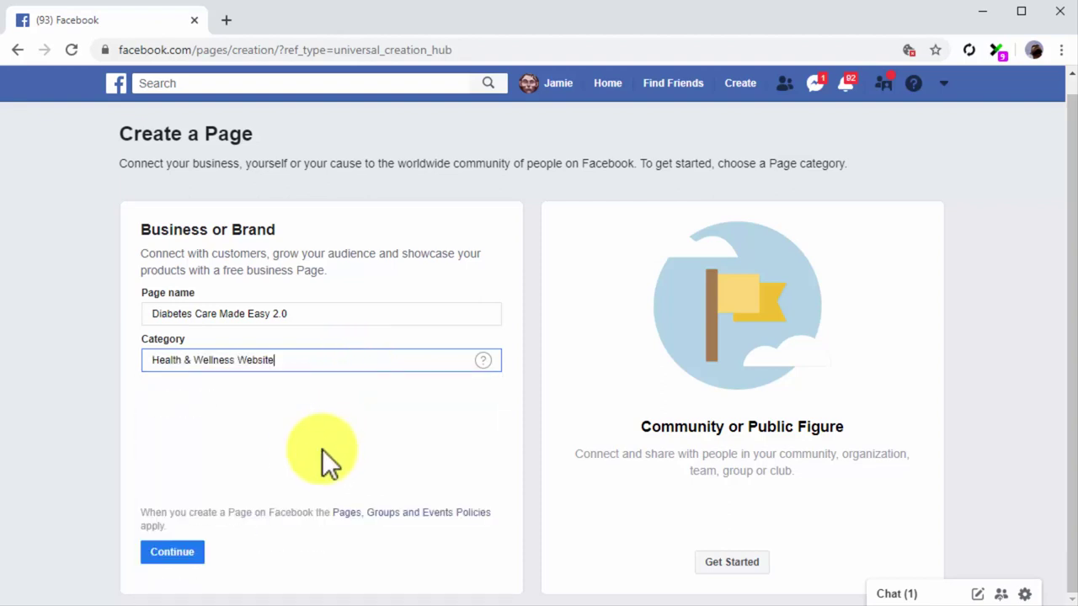
click(170, 554)
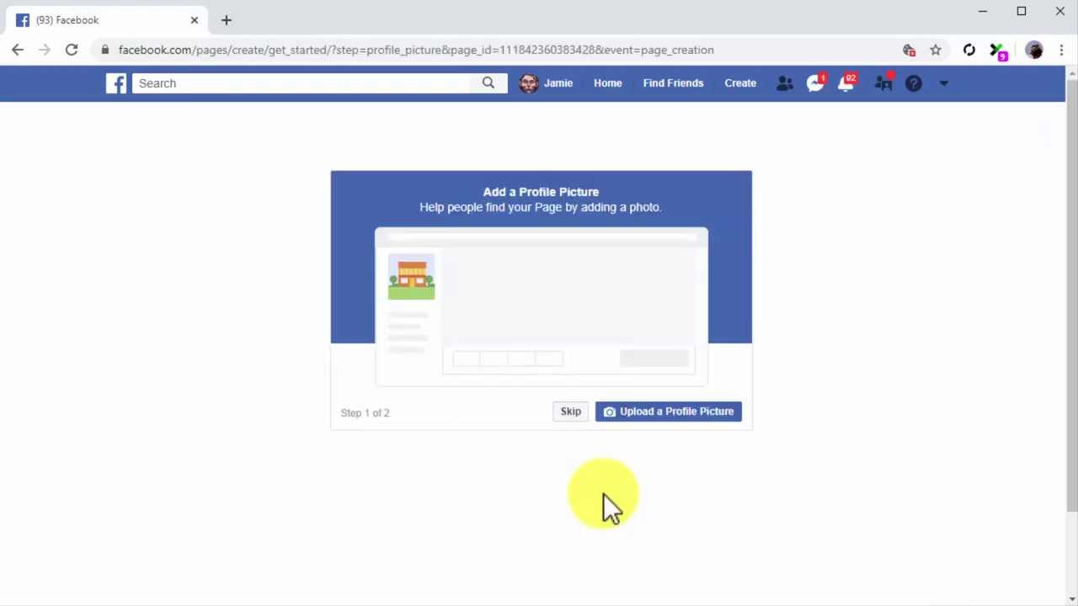
- Upload DCME_Logo as the profile picture and df2 as the cover photo
click(631, 415)
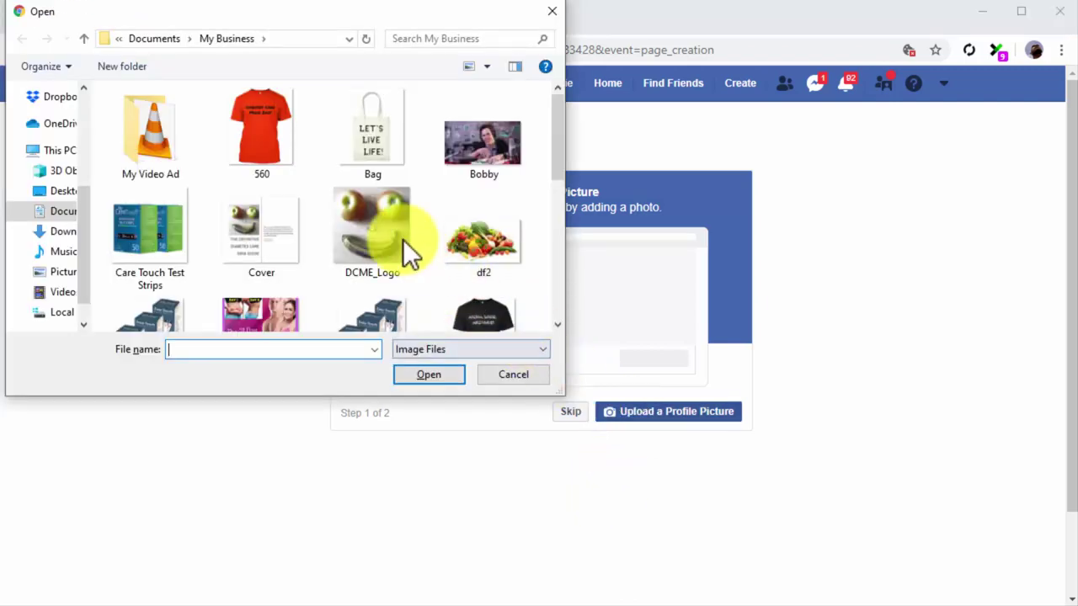
double_click(388, 234)
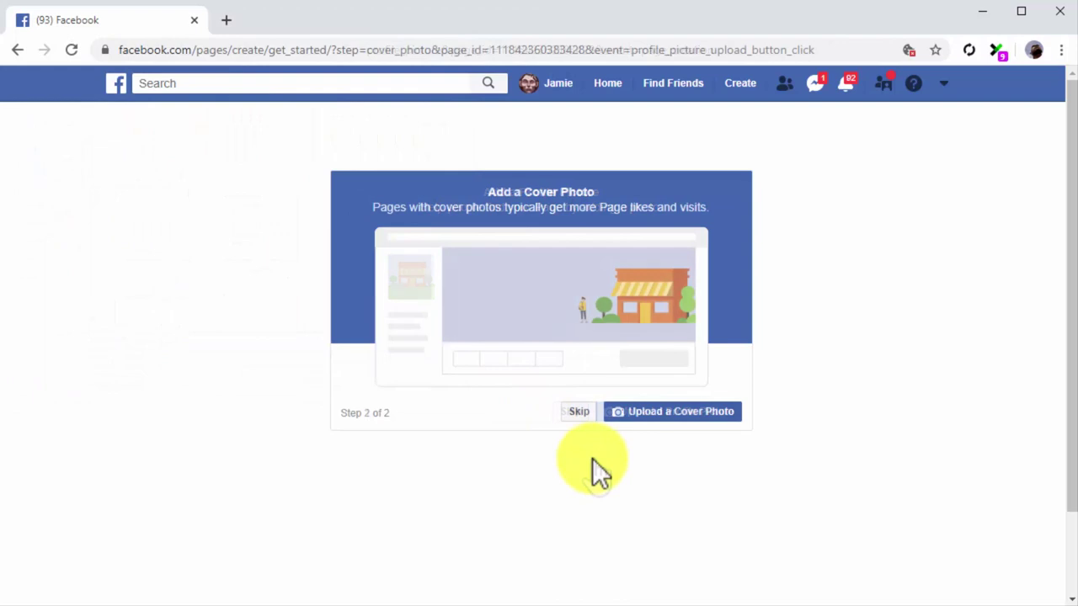
click(646, 414)
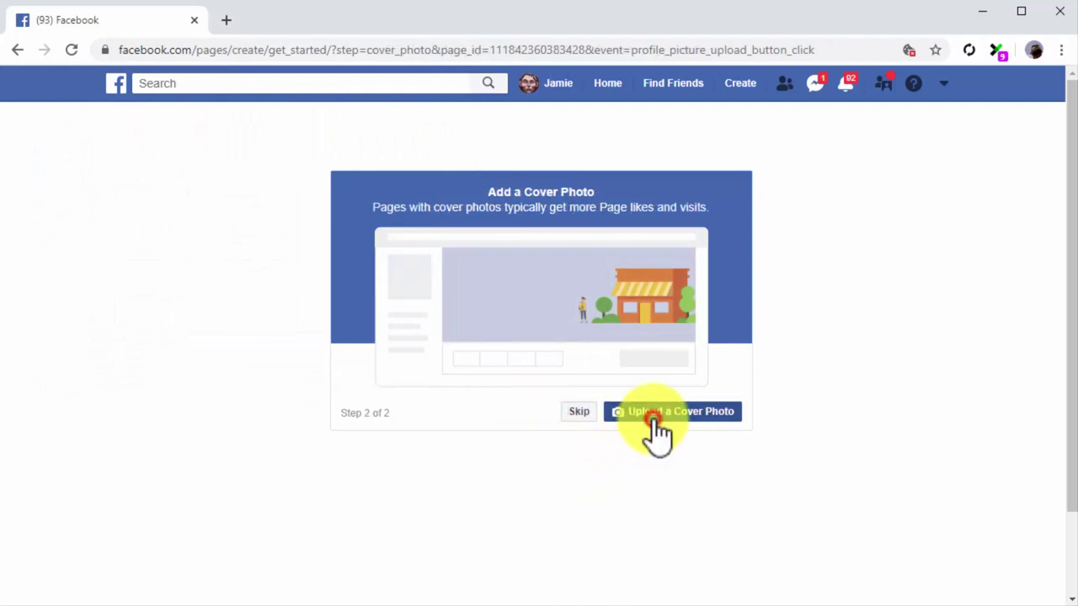
double_click(501, 253)
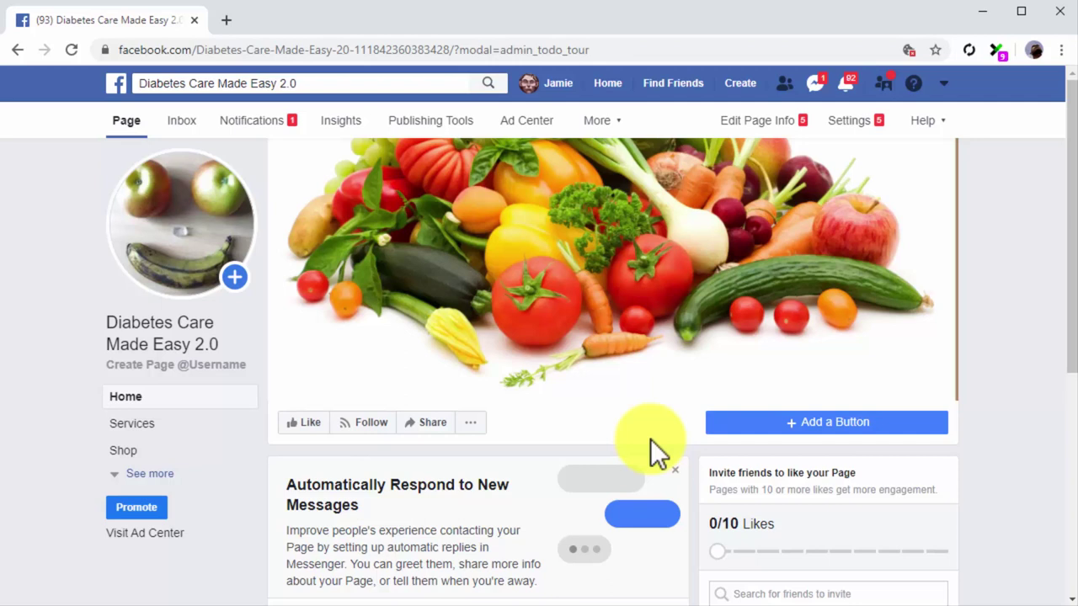
- Add a Send Message button under Contact you, routed to Messenger
click(783, 419)
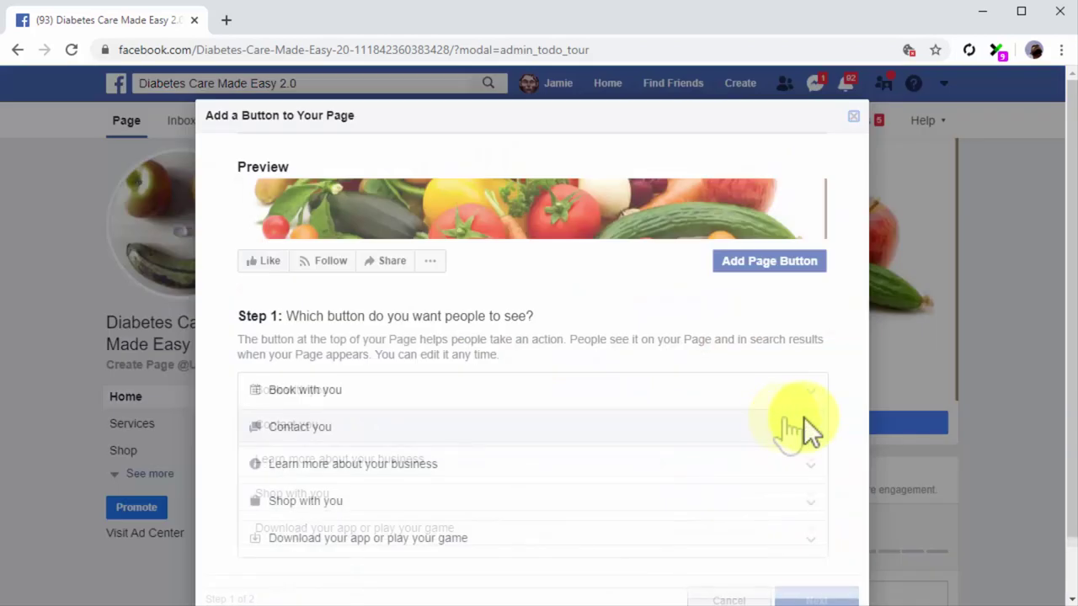
click(810, 428)
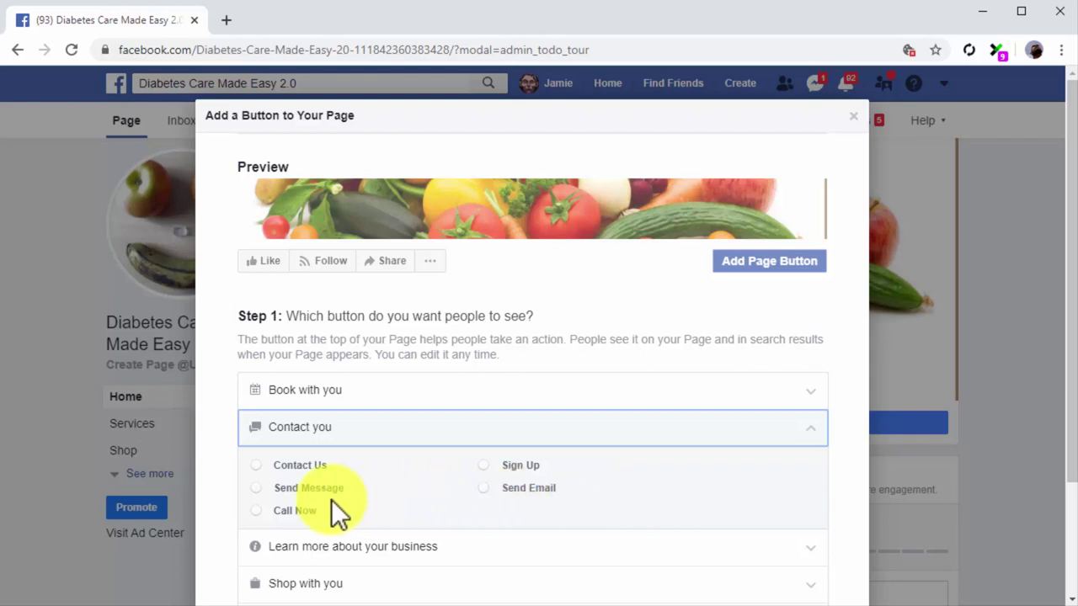
click(265, 491)
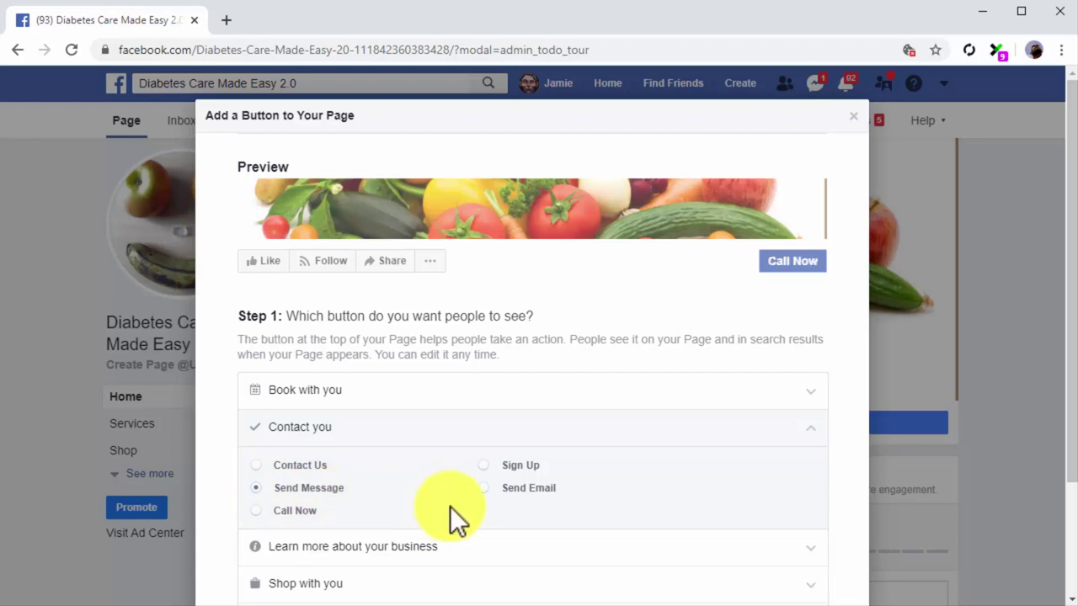
scroll(450, 506, down, 2)
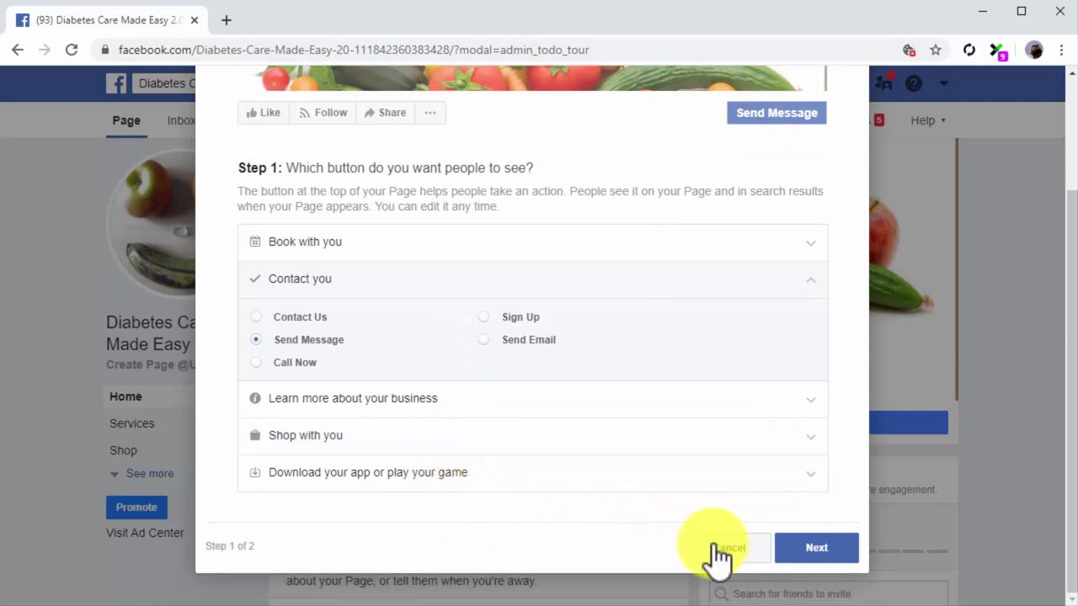
click(779, 556)
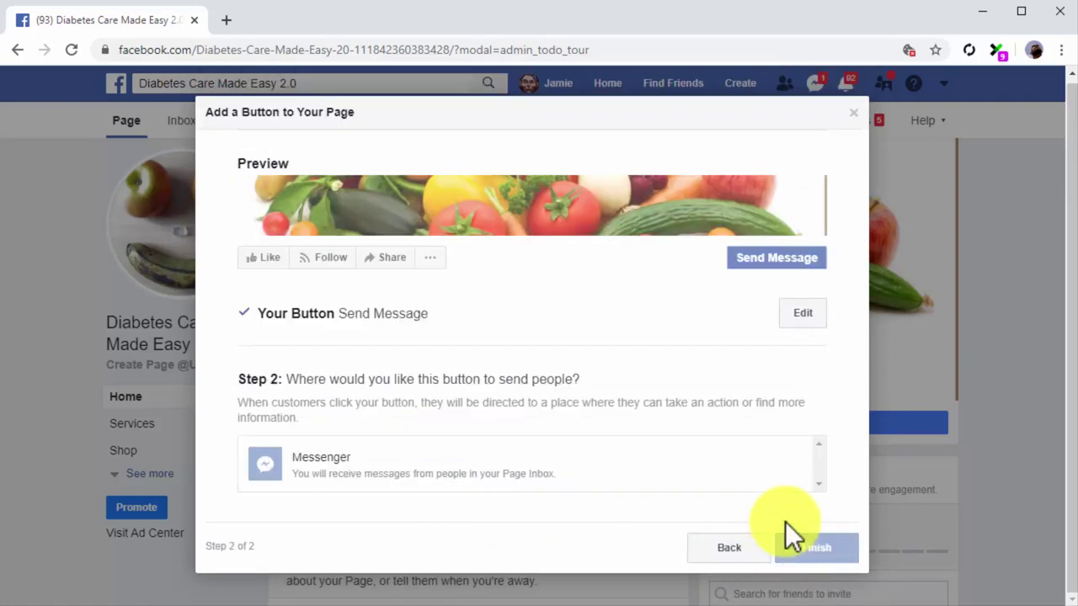
click(718, 451)
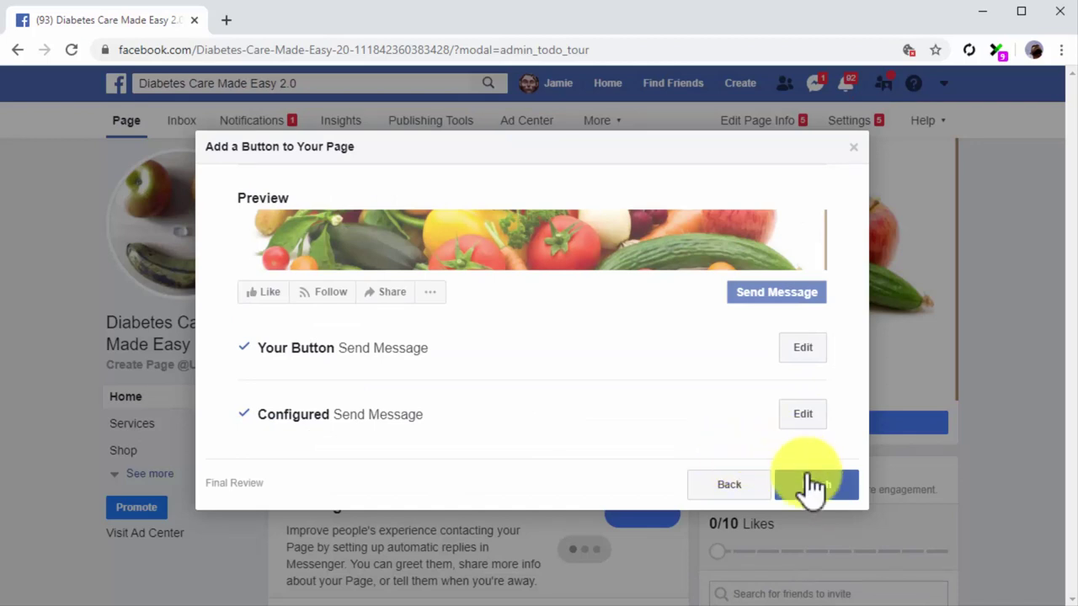
click(816, 485)
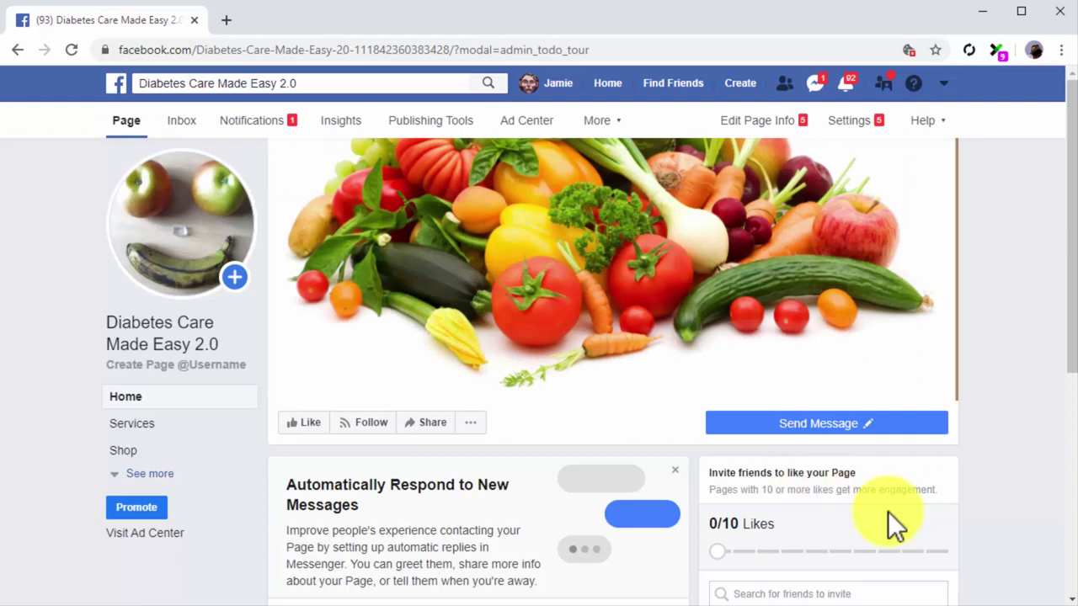
- Invite the first listed friend to like the page and save a healthy-eating, diabetes-care page description
scroll(929, 532, down, 1)
scroll(929, 532, down, 1)
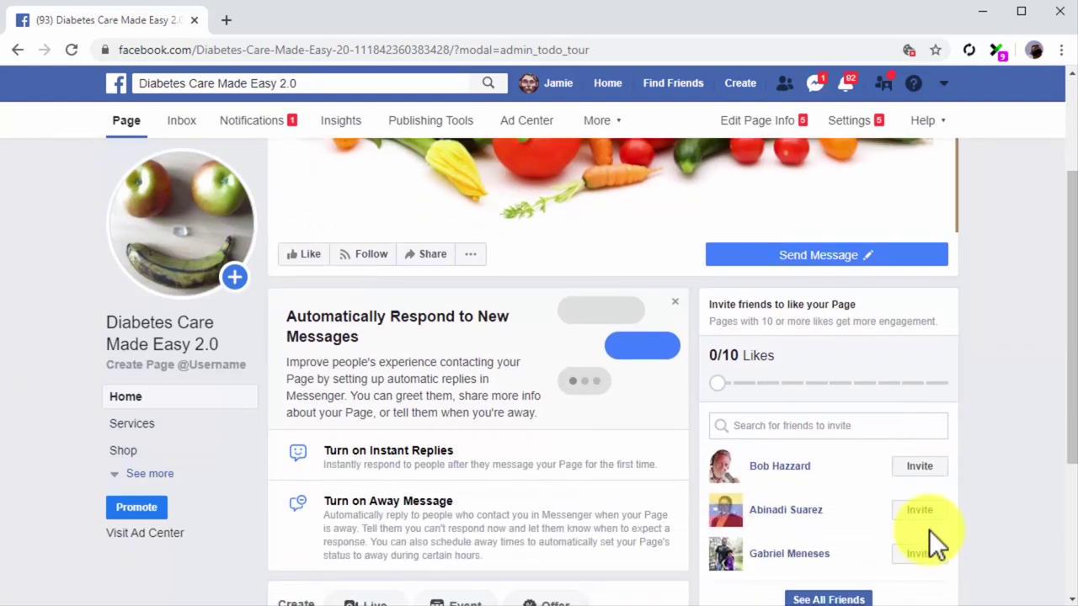
click(926, 472)
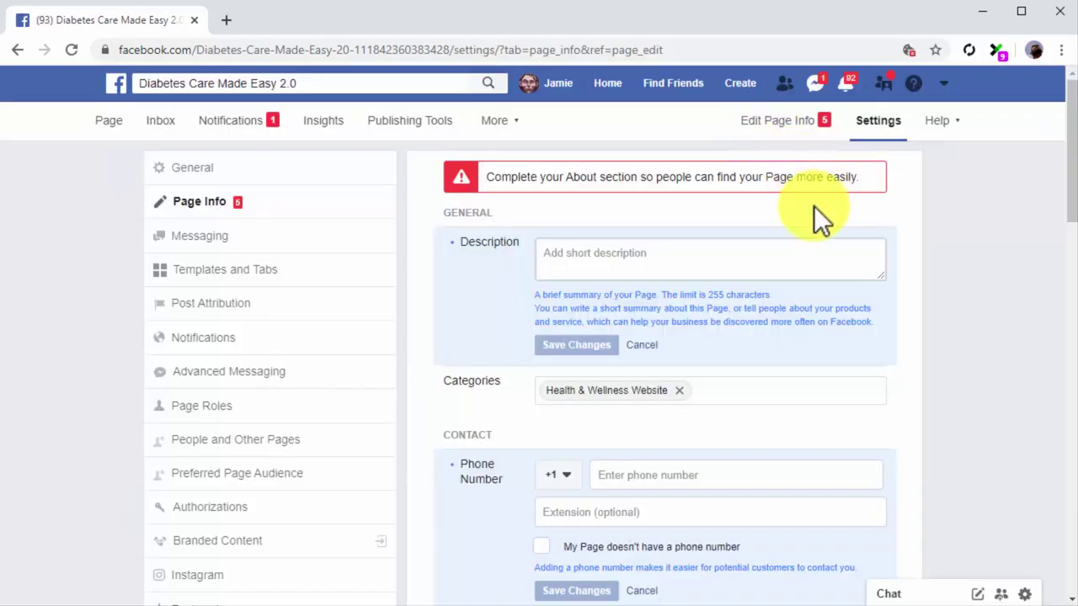
click(800, 253)
click(578, 347)
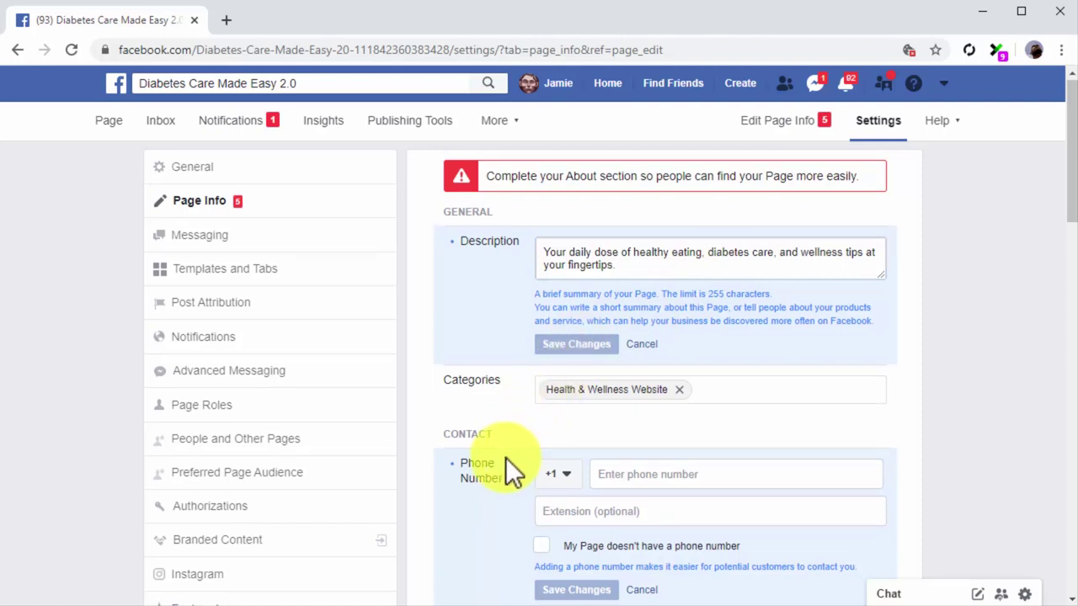
scroll(505, 457, down, 2)
scroll(506, 459, down, 1)
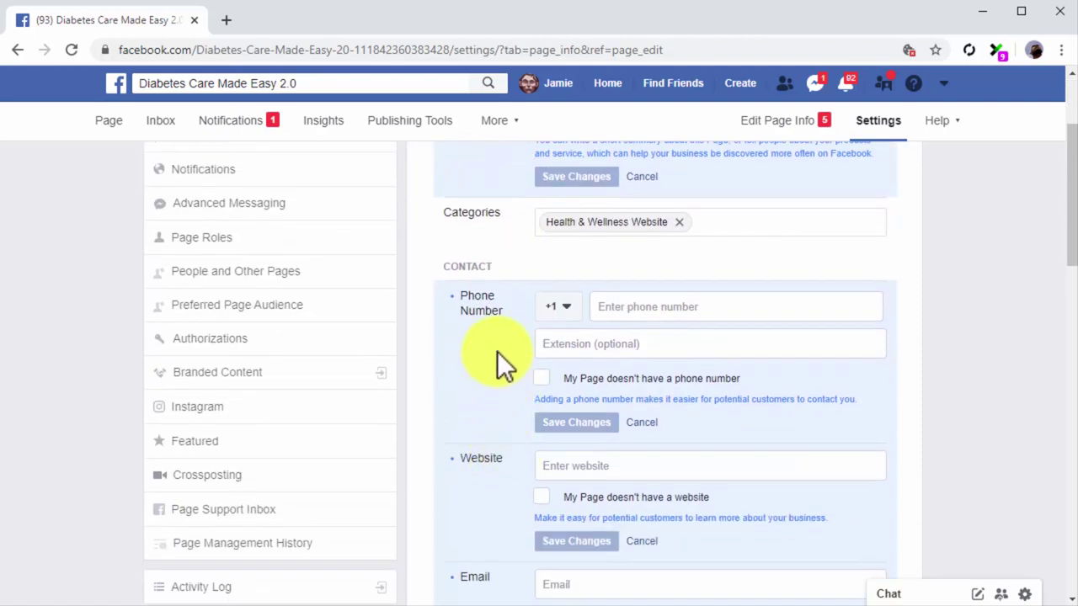
click(671, 307)
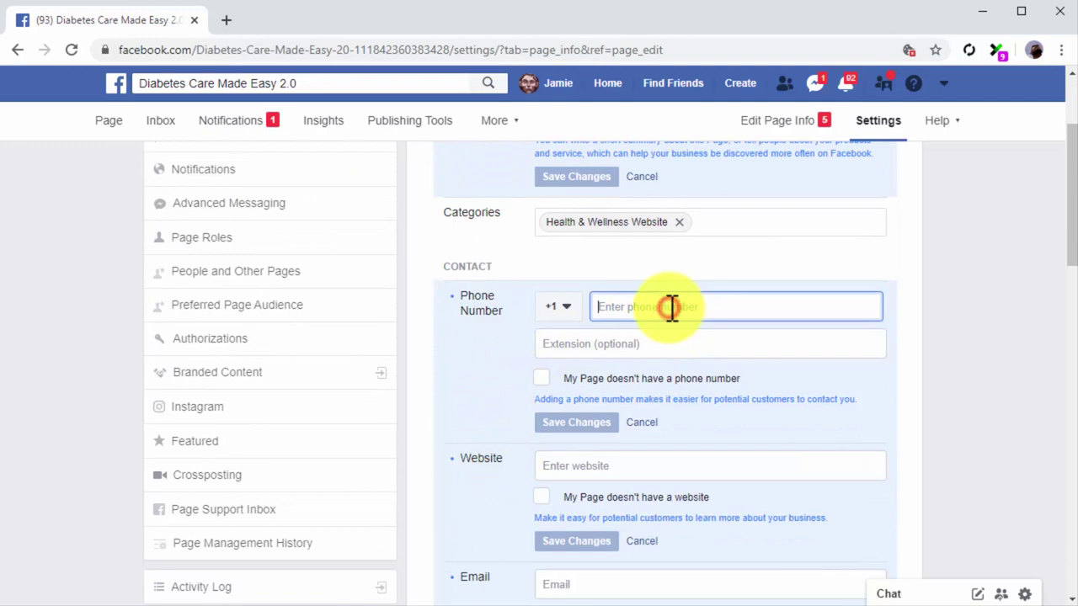
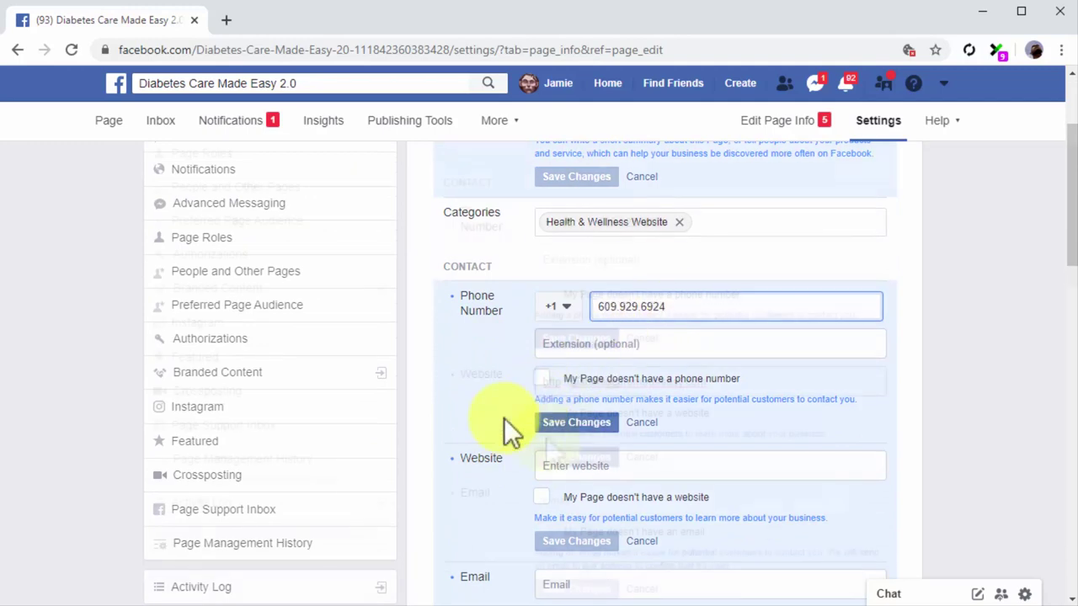
click(578, 416)
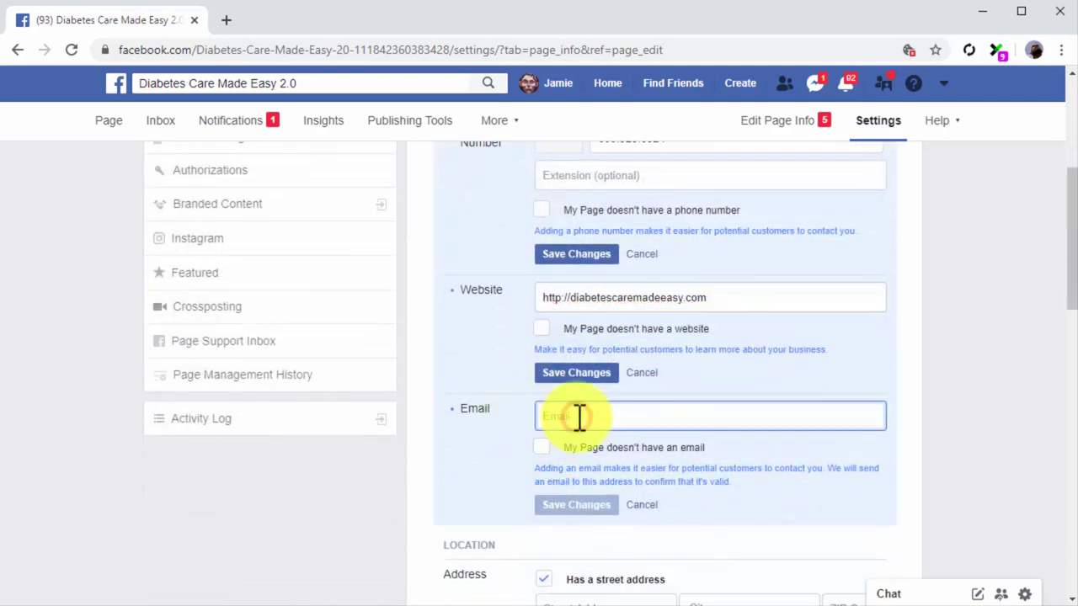
click(571, 255)
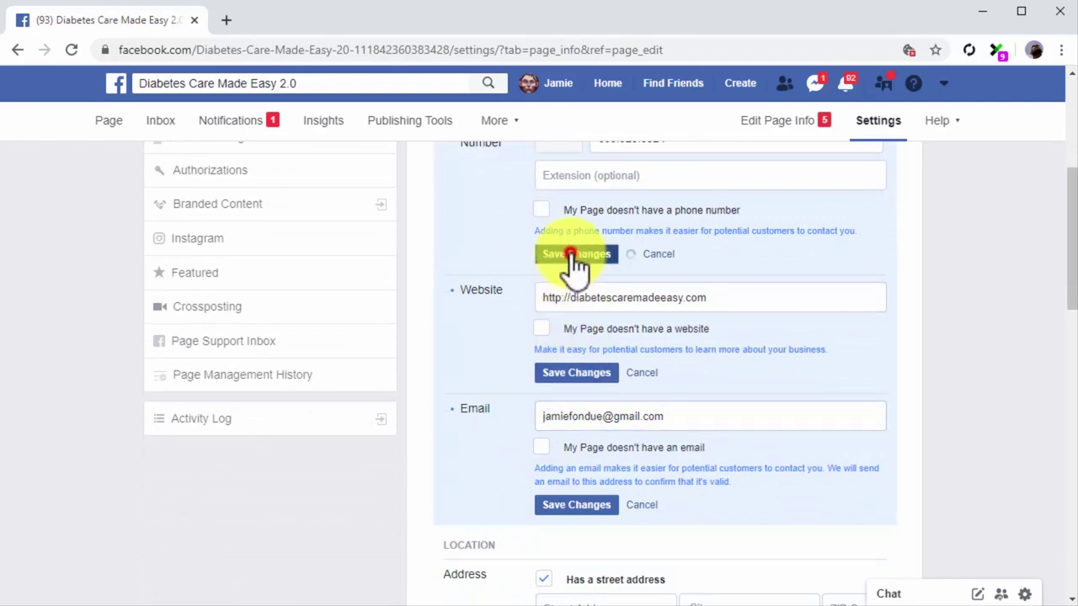
click(598, 376)
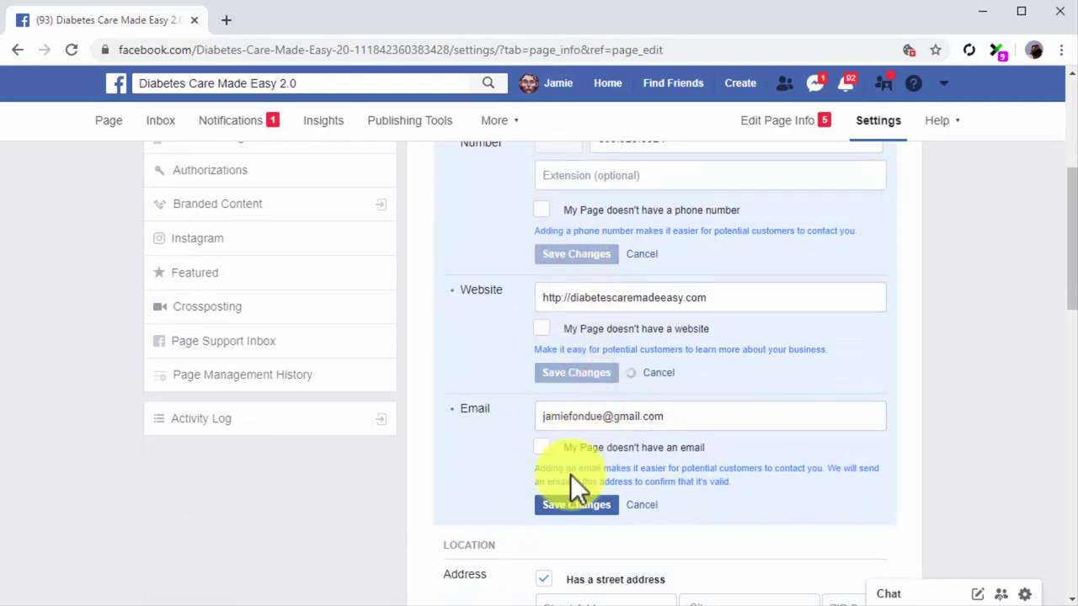
click(555, 506)
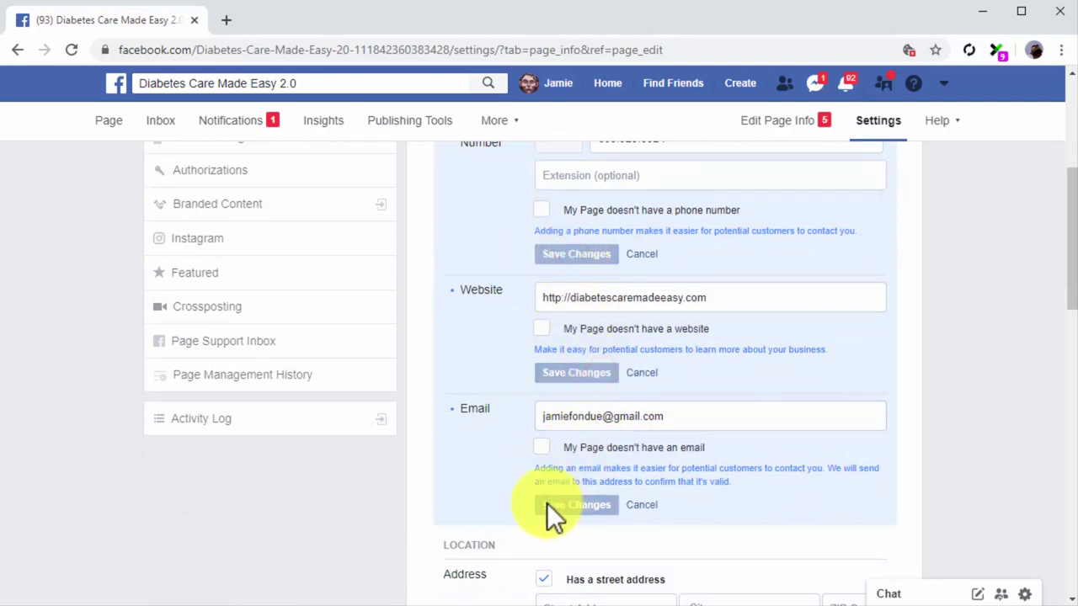
- Save the address with ZIP 33195, hidden from the Page
scroll(501, 502, down, 1)
scroll(501, 502, down, 1)
scroll(502, 502, down, 1)
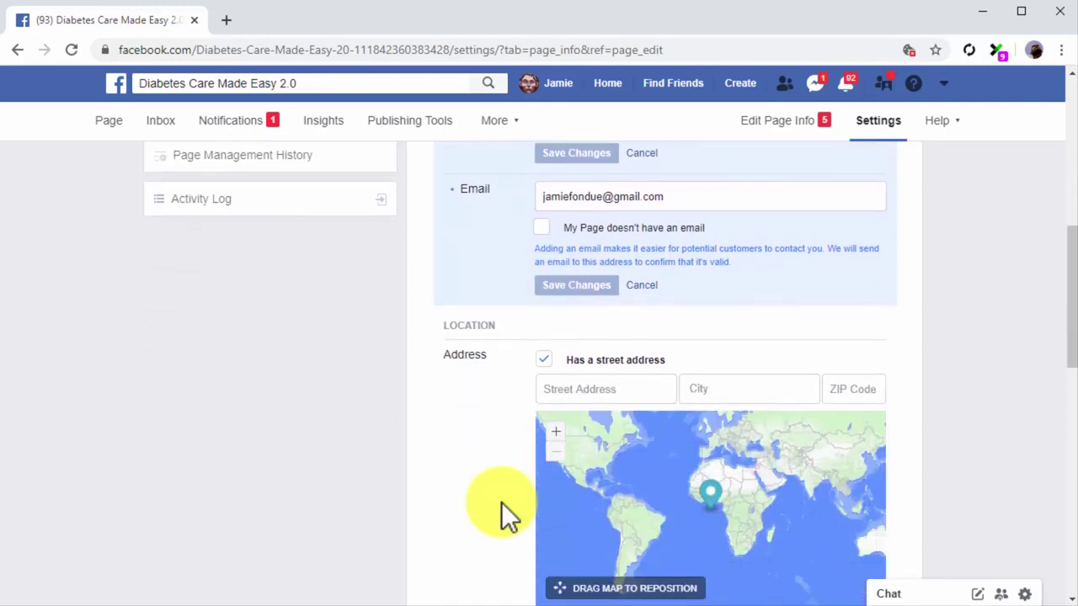
scroll(501, 502, down, 1)
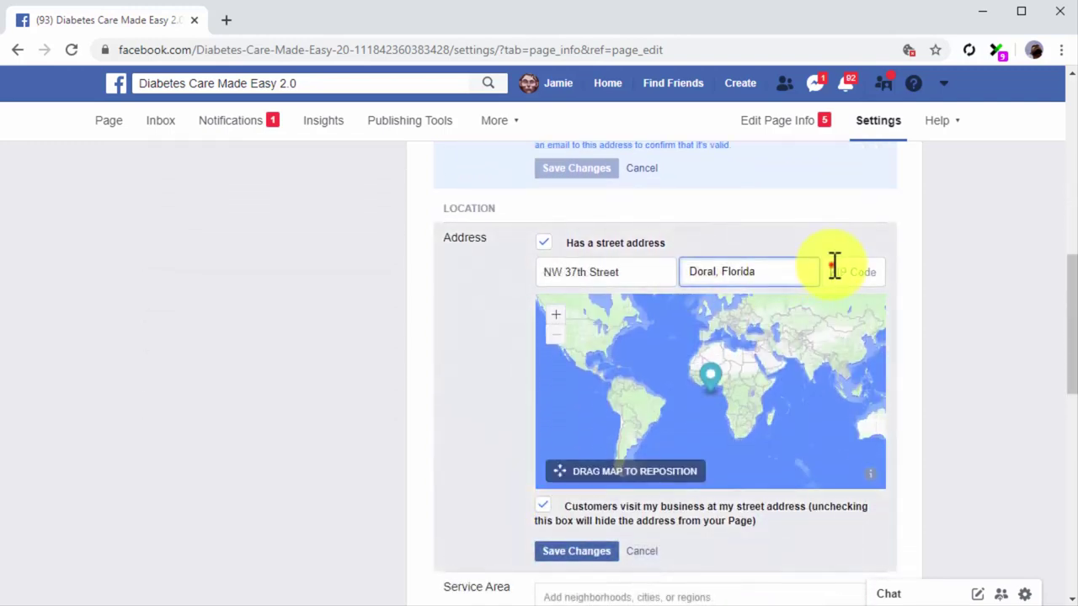
click(834, 265)
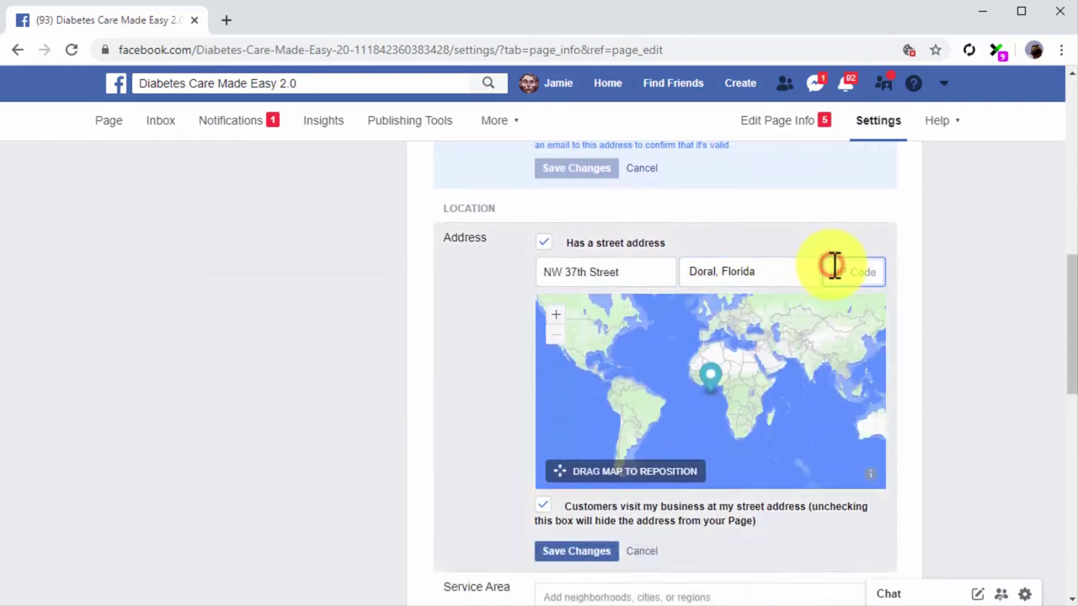
text(33195)
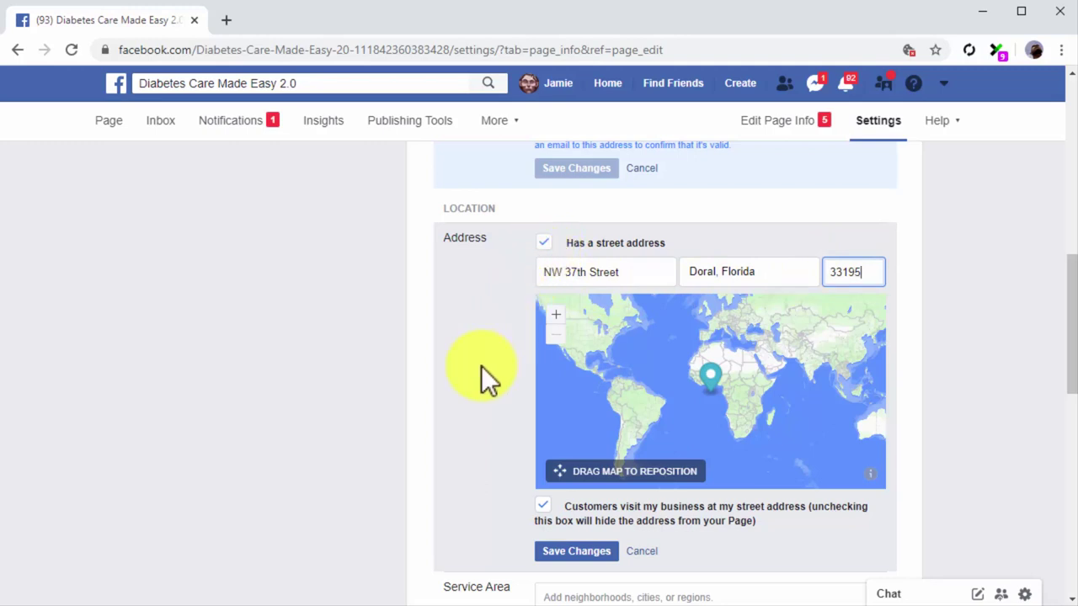
click(547, 510)
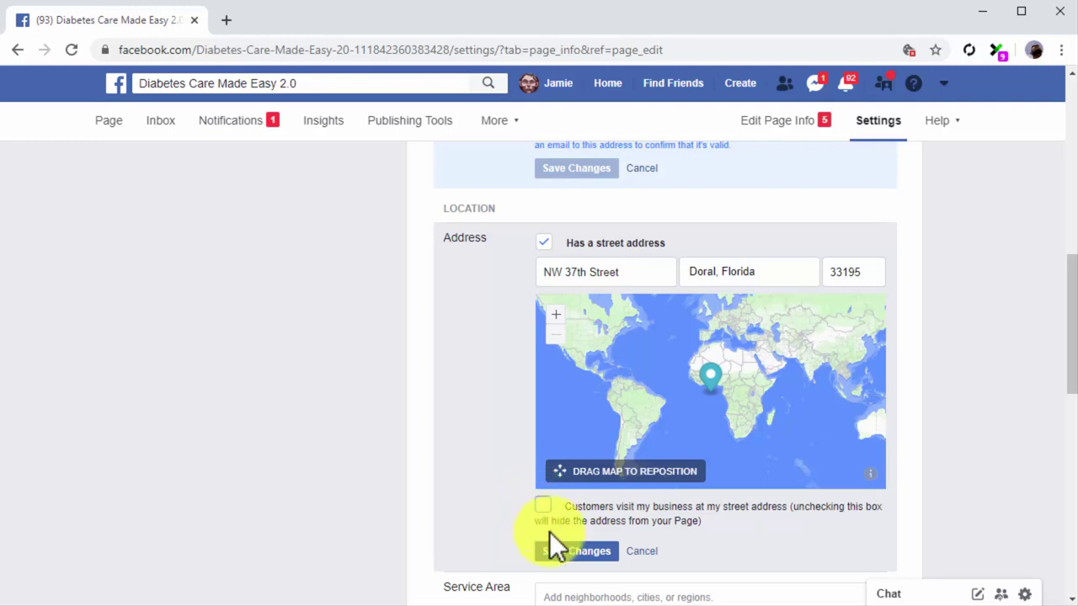
click(566, 552)
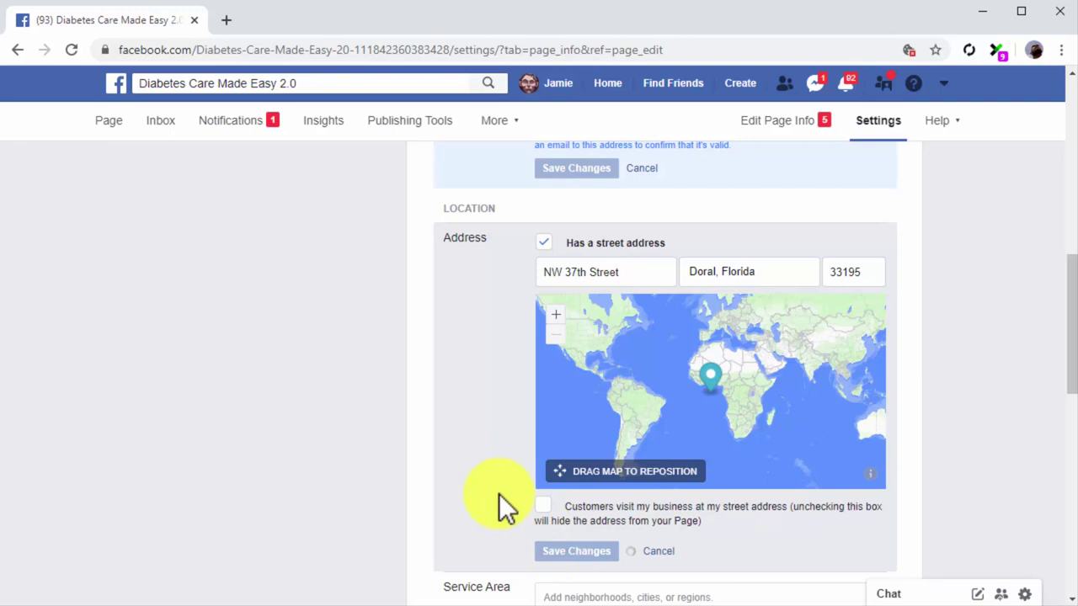
- Choose 'Always open' under Hours and save the change
scroll(498, 493, down, 1)
scroll(499, 494, down, 1)
scroll(498, 494, down, 1)
scroll(498, 494, down, 1)
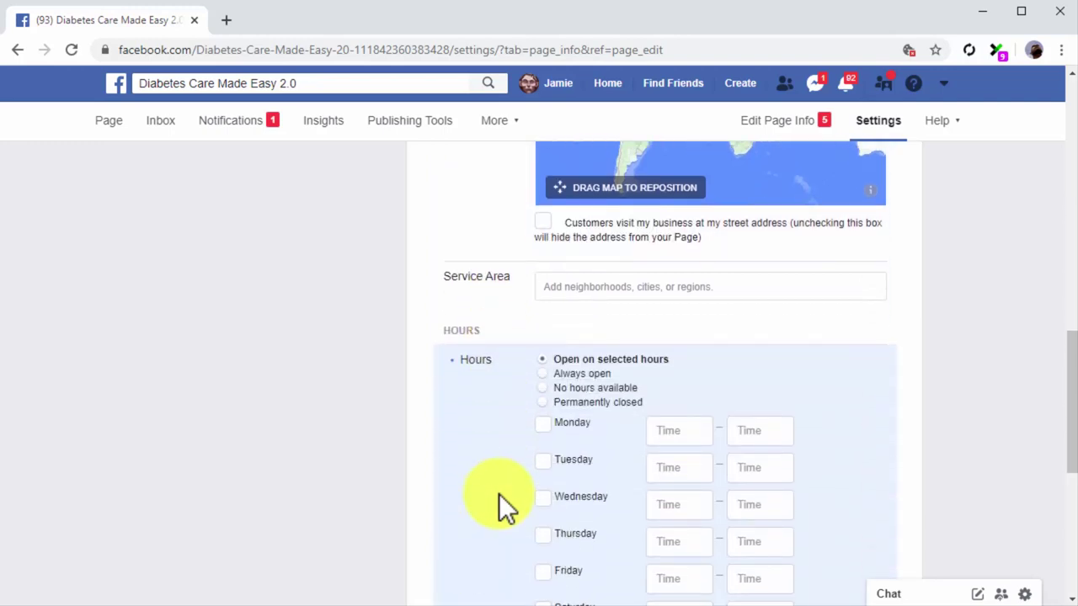
scroll(500, 505, down, 1)
scroll(521, 360, down, 1)
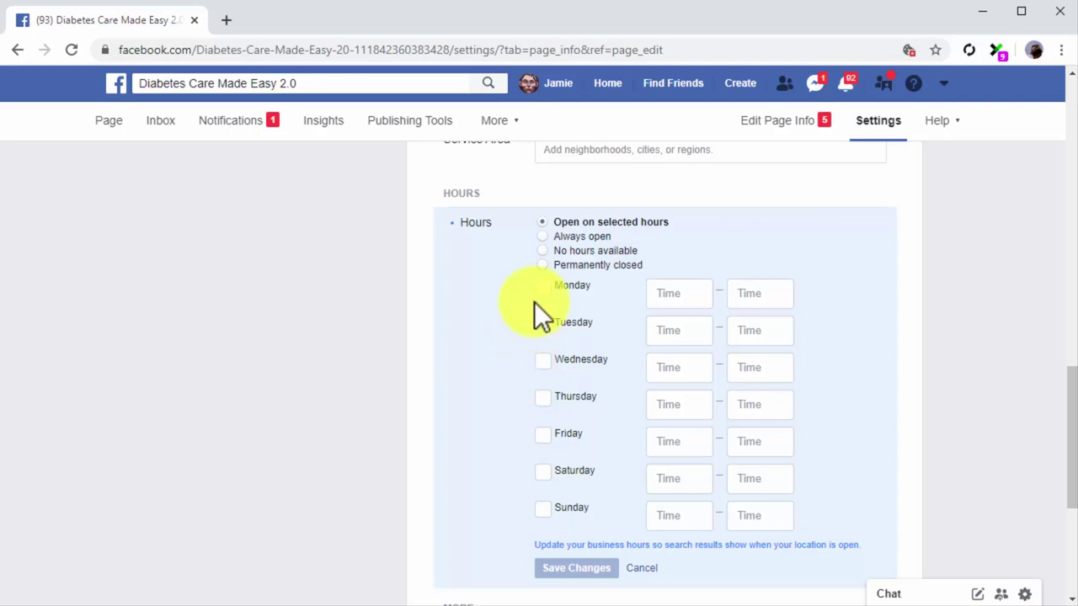
click(544, 237)
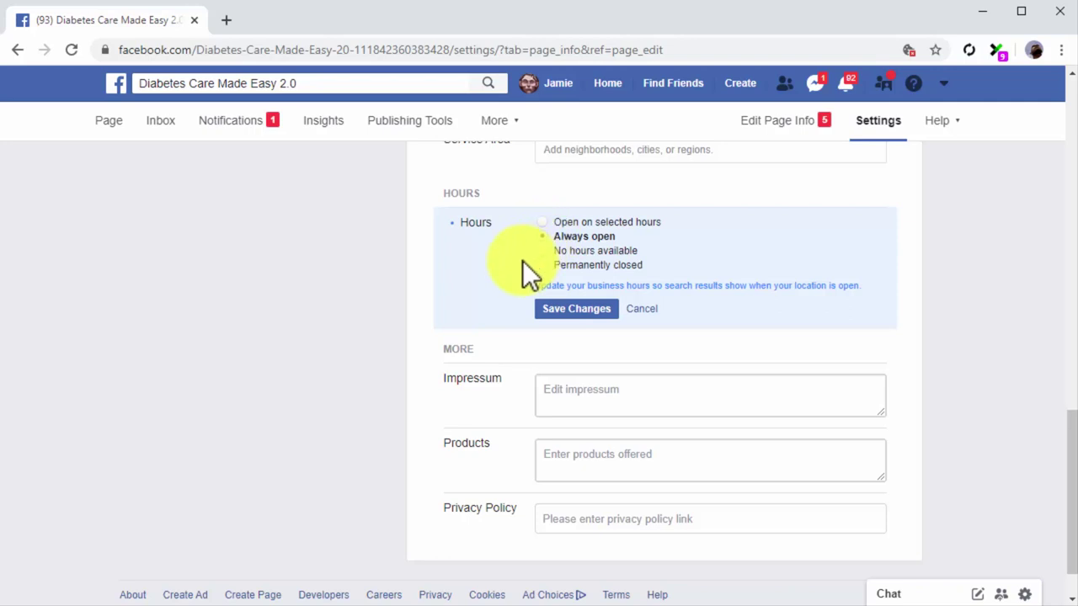
click(540, 306)
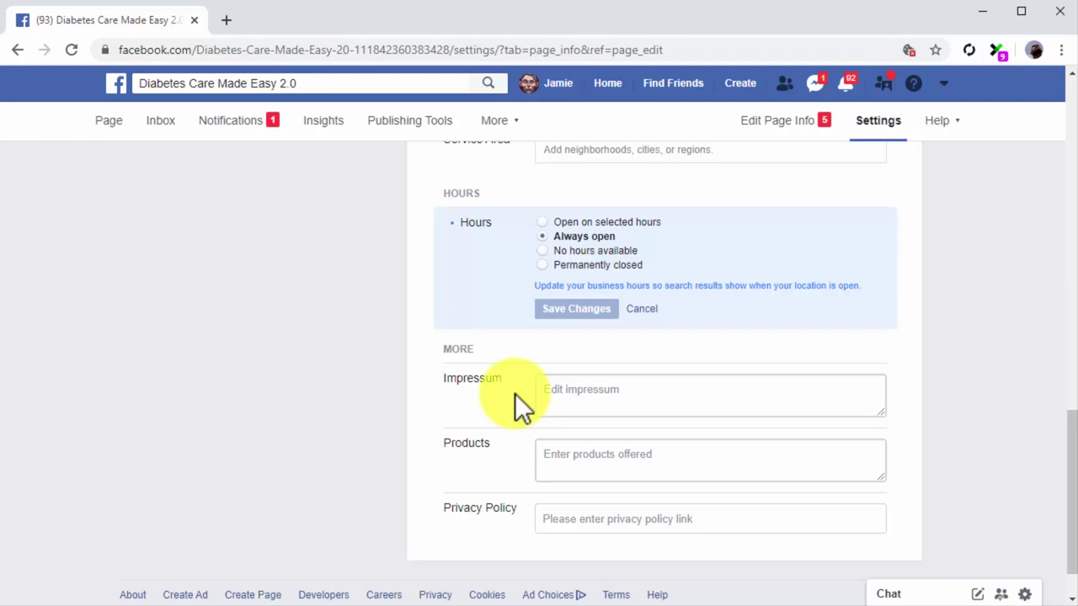
- Save 'Health Info, Product Reviews' as the page's products
click(556, 448)
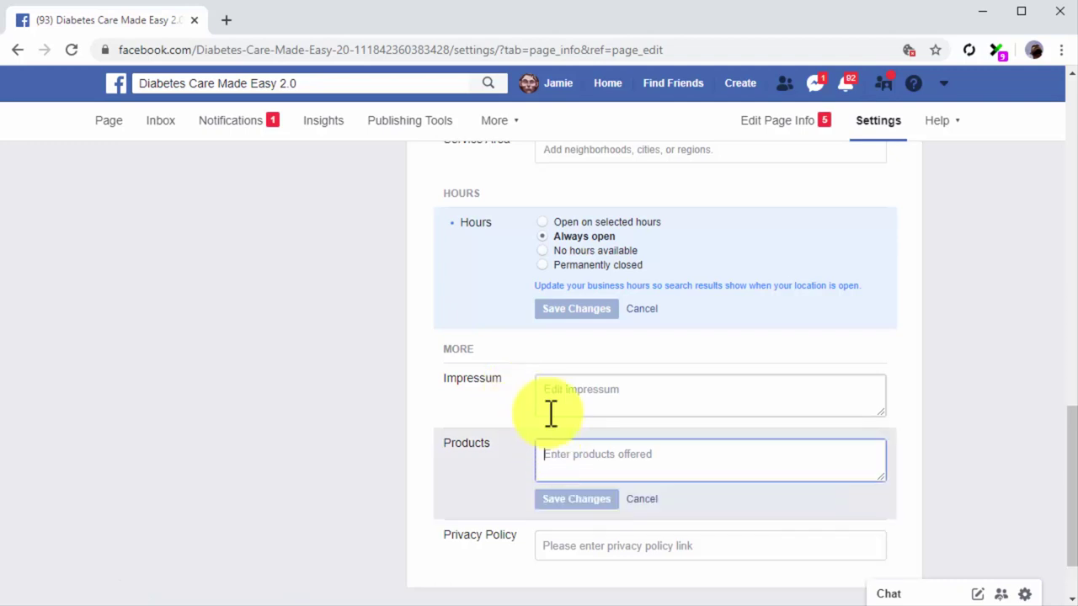
text(Health Info, Product Reviews)
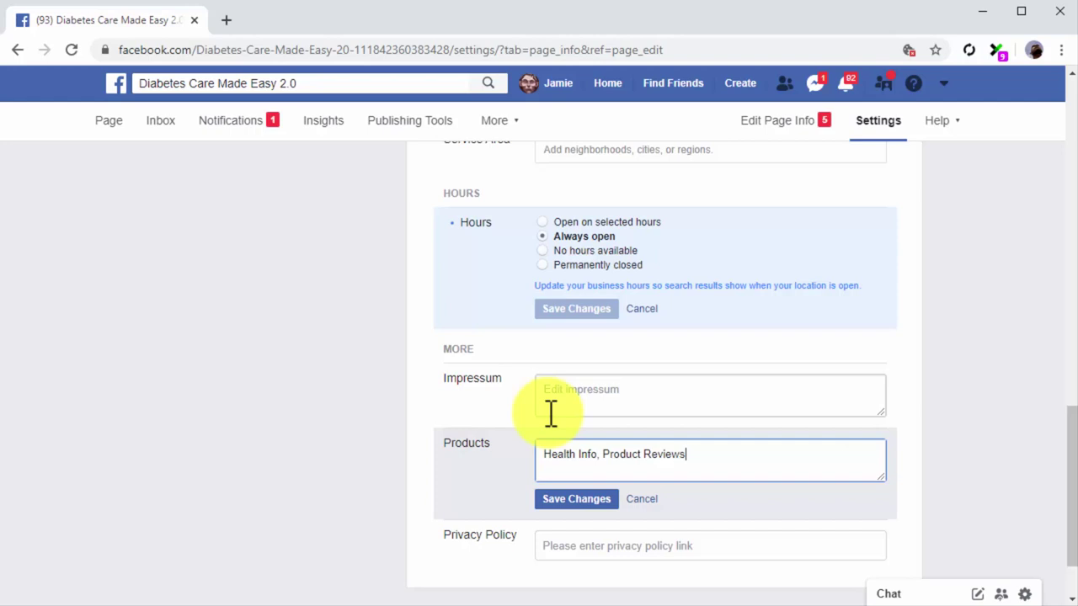
click(572, 500)
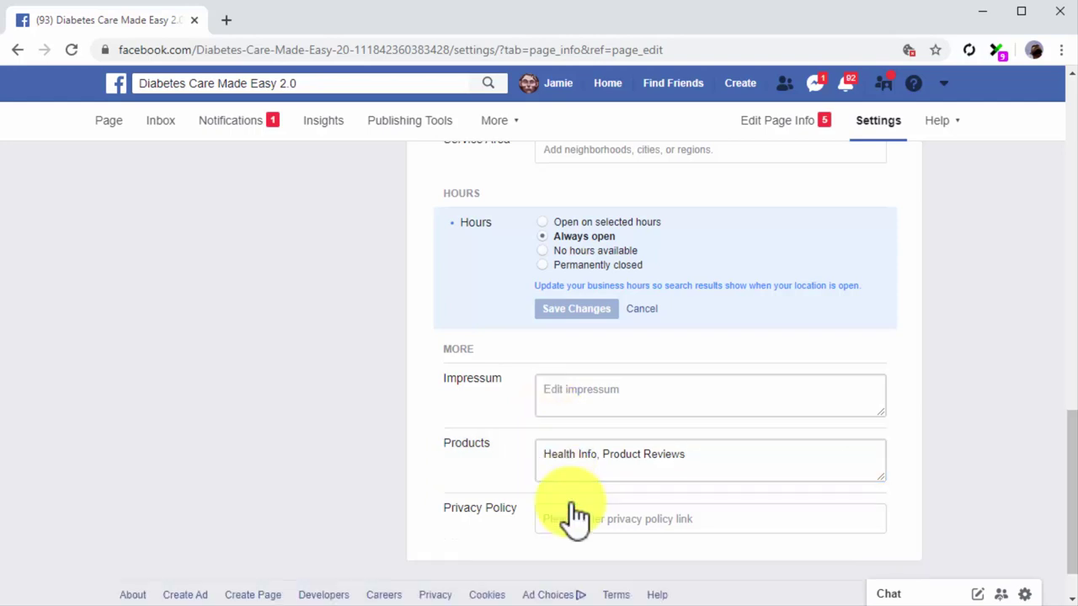
click(576, 516)
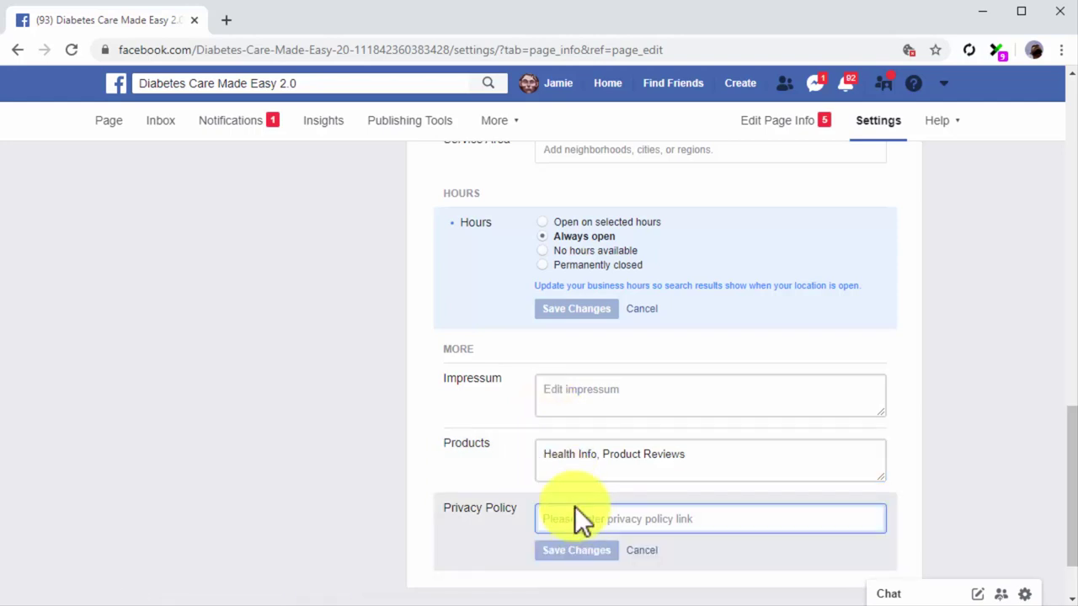
text(http:)
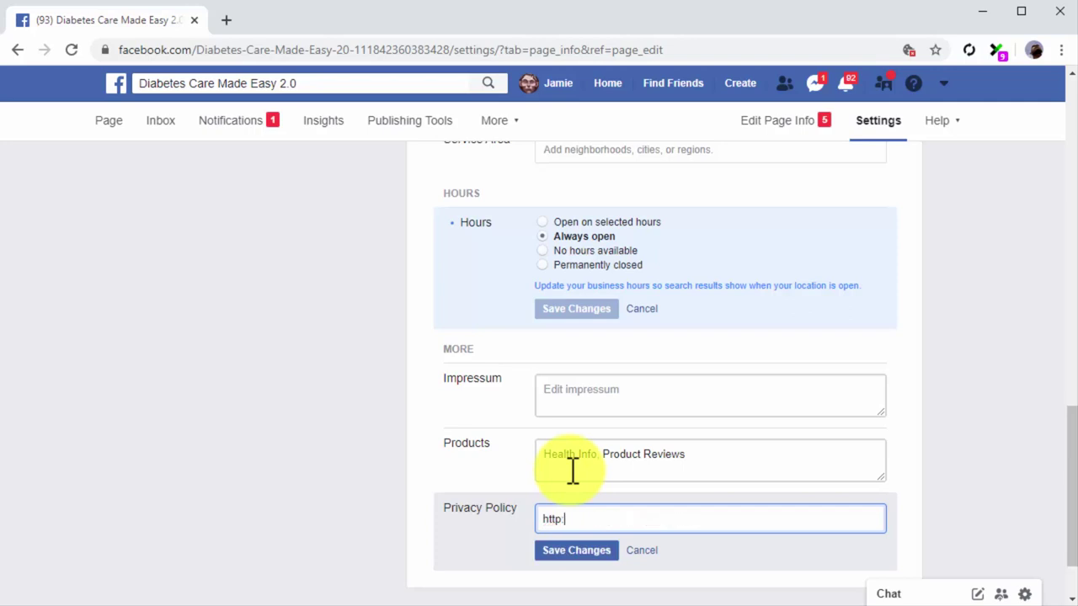
text(//diabetescaremadeeasy.com/privacy-policy)
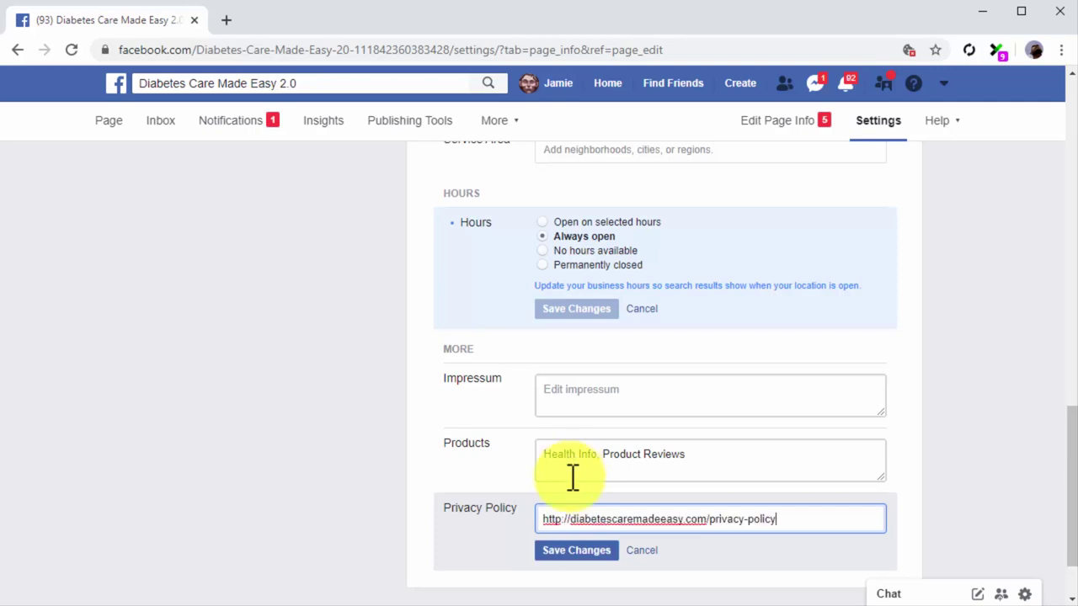
click(588, 549)
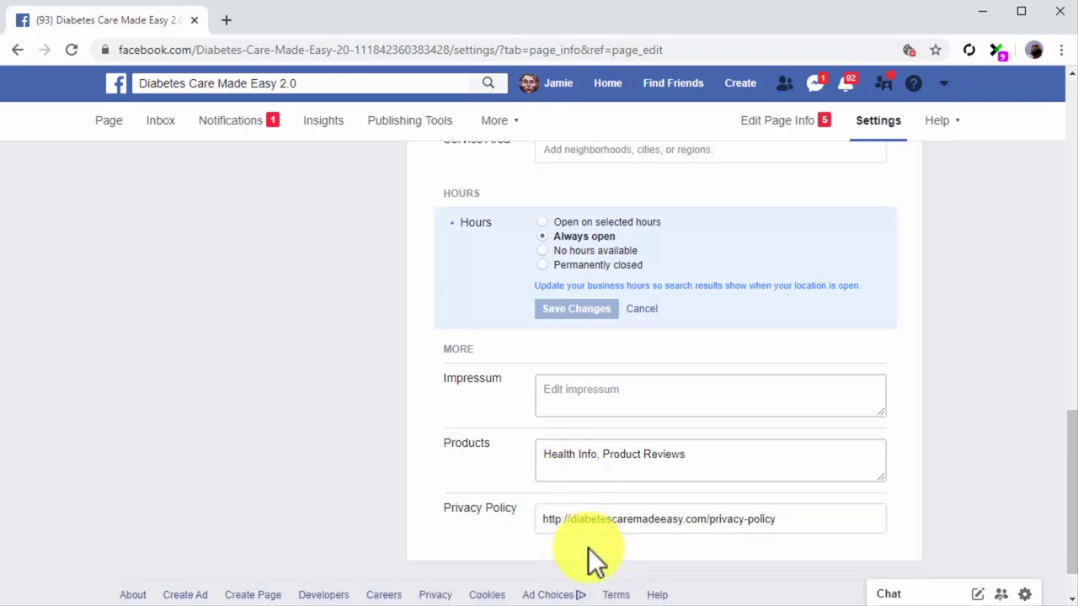